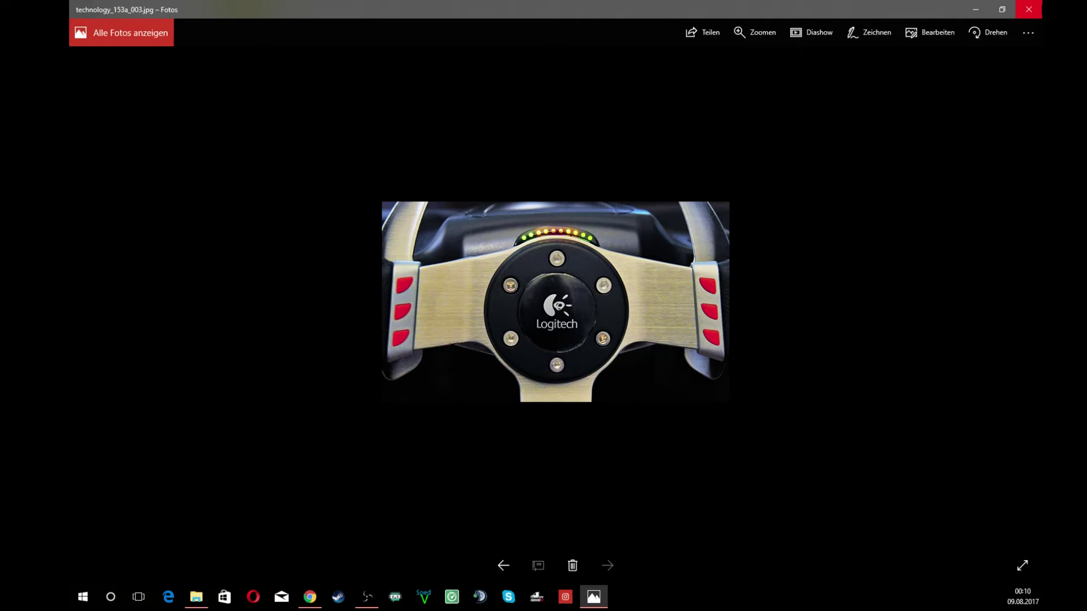
# Close the steering wheel photo and view the Fanaleds download page in Chrome.
pyautogui.click(1028, 10)
pyautogui.click(319, 602)
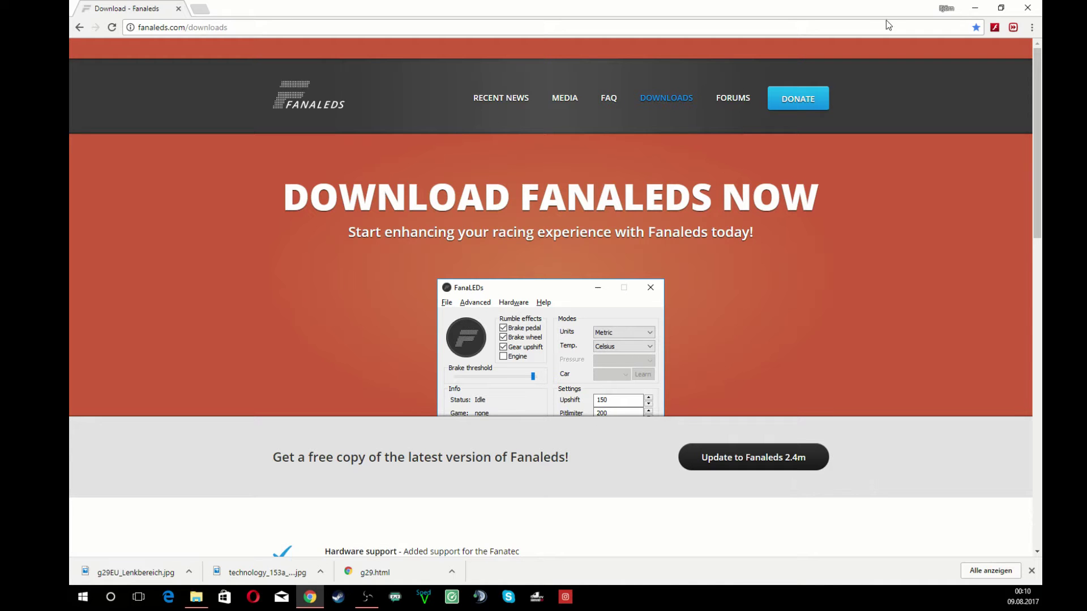
pyautogui.click(975, 8)
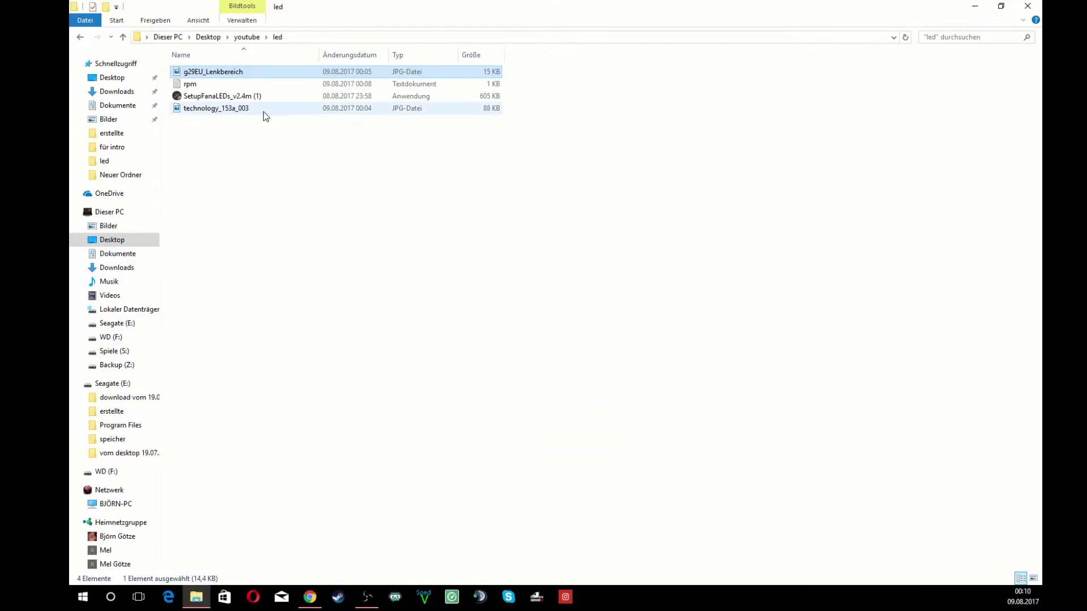
# Run the SetupFanaLEDs_v2.4m (1) installer, accepting the licence, and install all components into C:\Program Files (x86)\FanaLEDs.
pyautogui.doubleClick(260, 94)
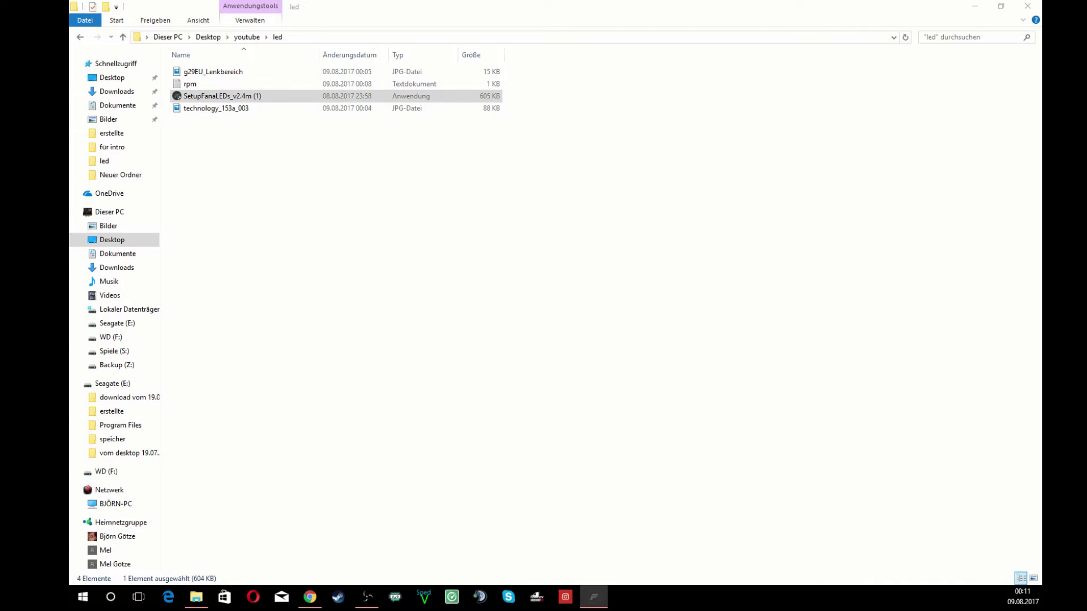
pyautogui.moveTo(118, 175); pyautogui.dragTo(483, 198)
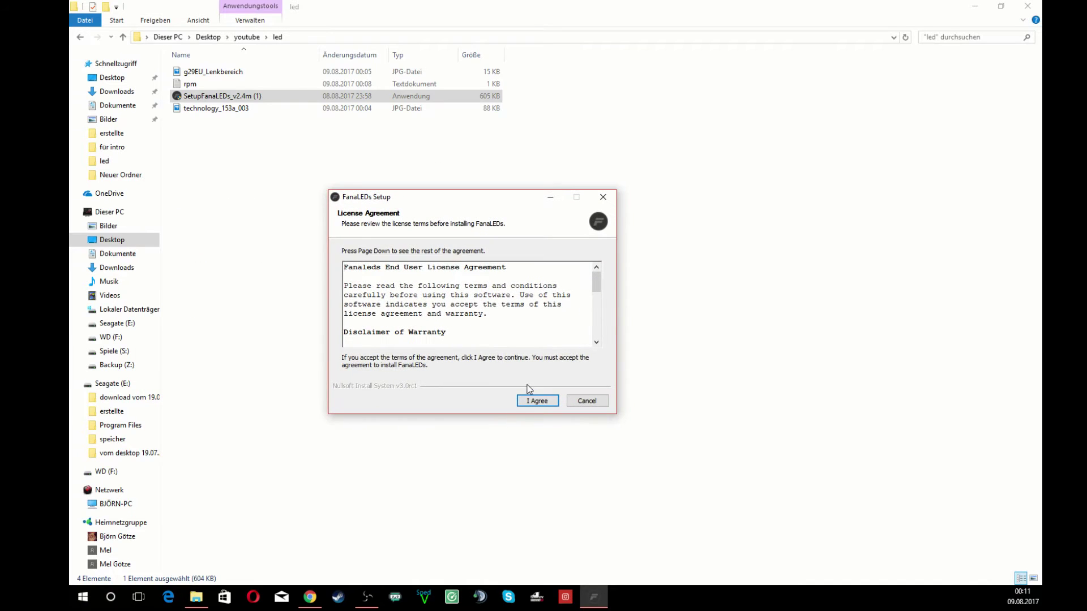
pyautogui.click(535, 401)
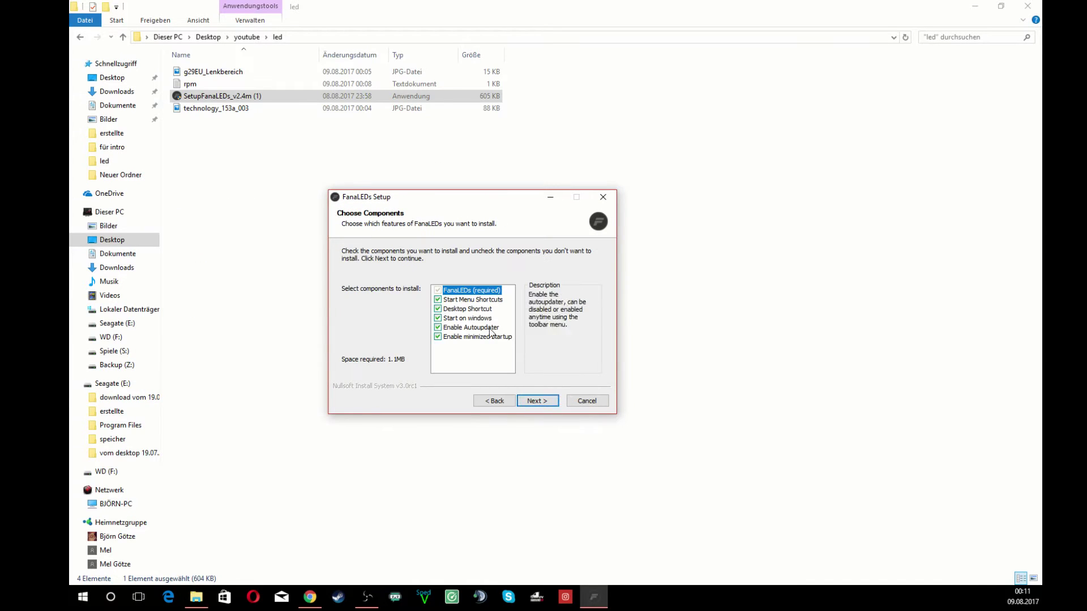
pyautogui.click(534, 401)
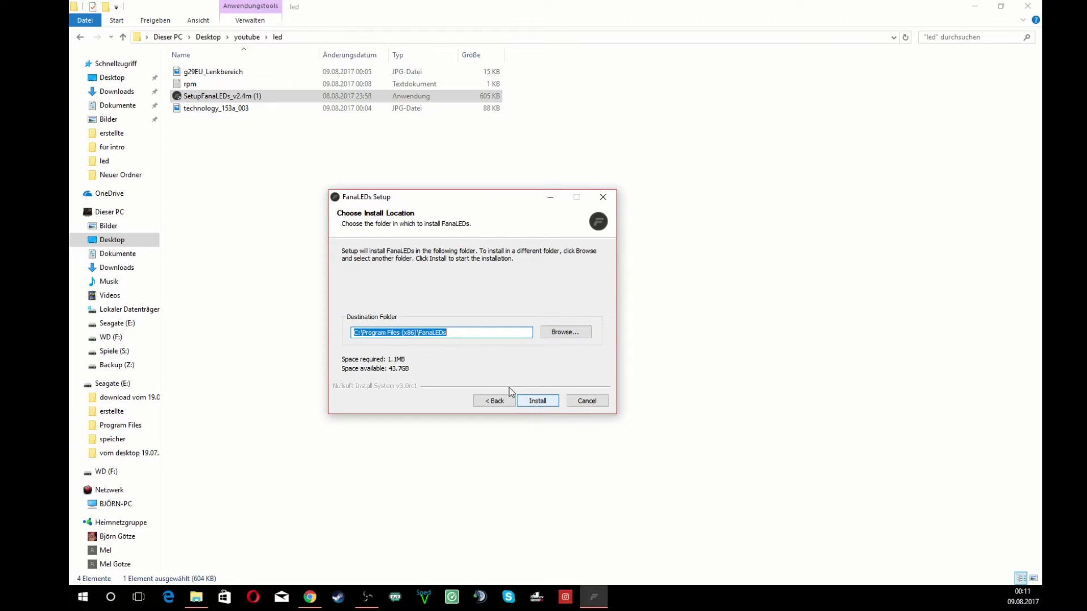
pyautogui.click(532, 402)
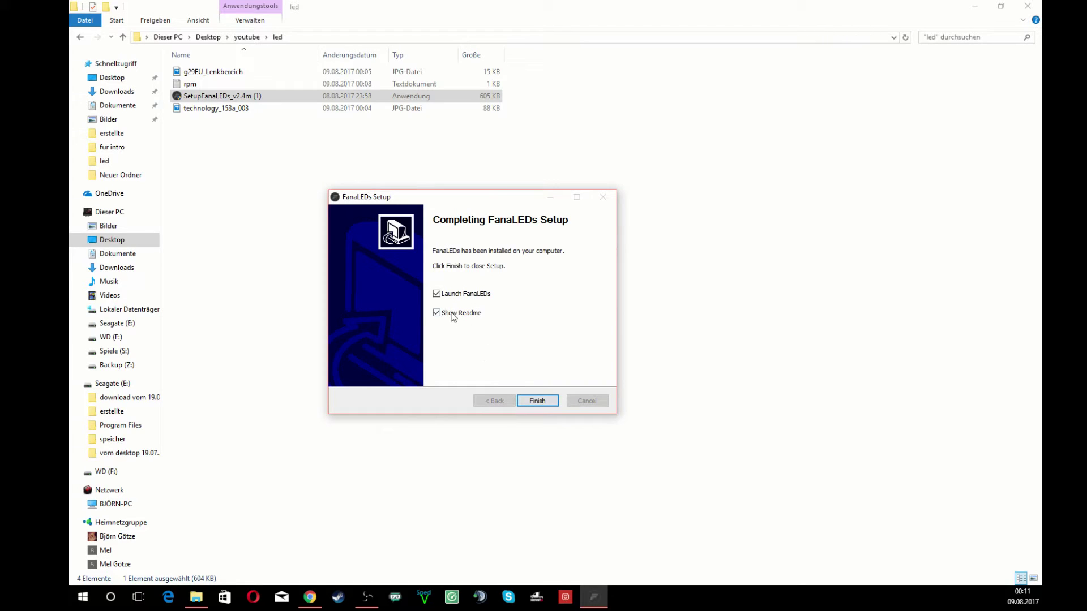
# Finish the setup without showing the readme, launch FanaLEDs and reposition its window.
pyautogui.click(453, 315)
pyautogui.click(533, 401)
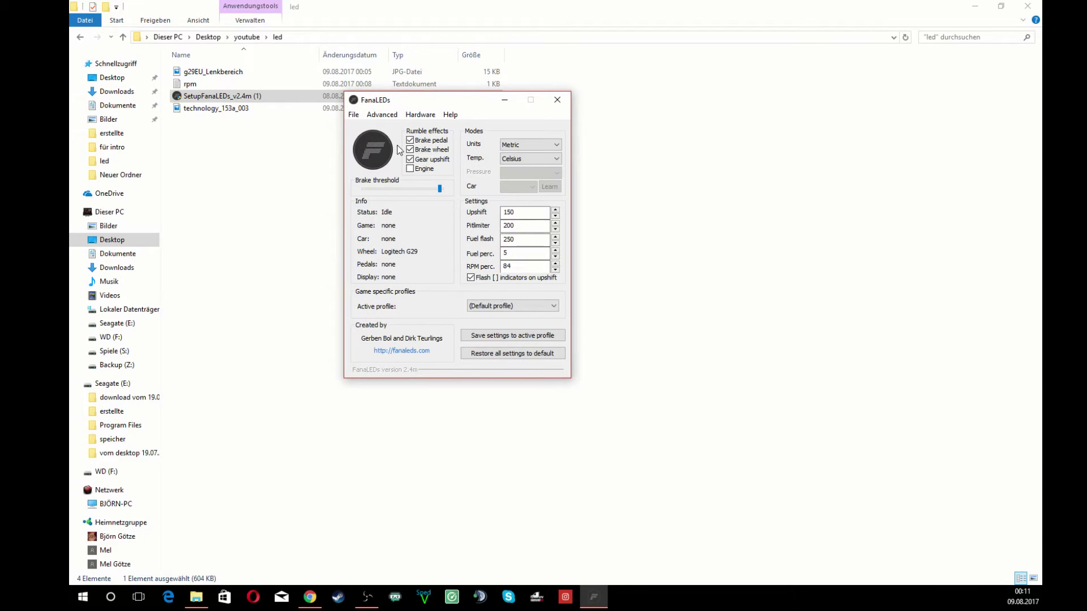
pyautogui.moveTo(451, 101); pyautogui.dragTo(539, 146)
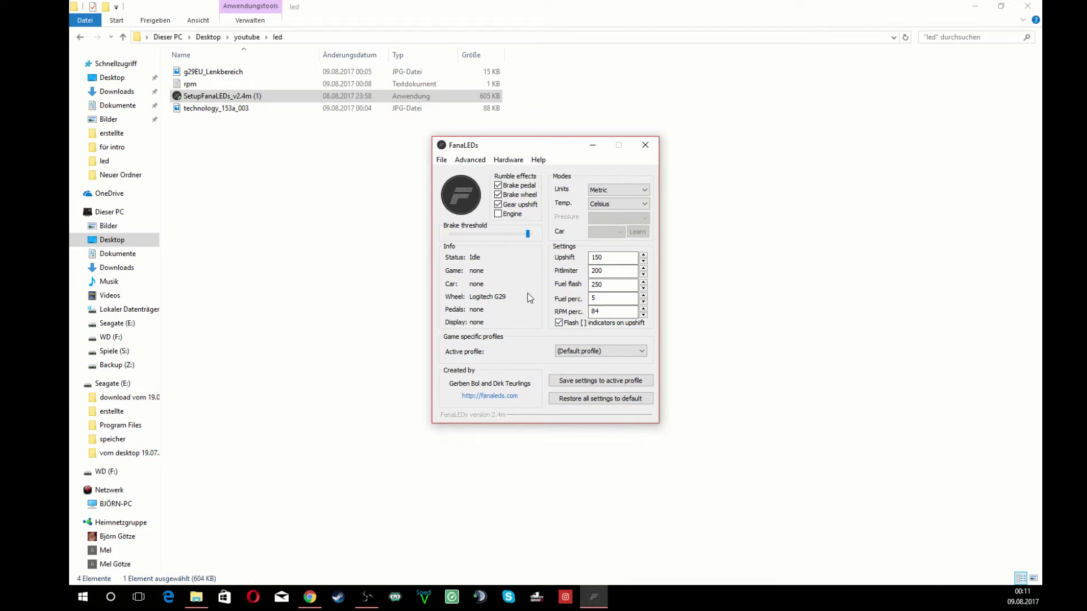
# Start the automatic game setup and have it search the Spiele (S:) drive as the known game location.
pyautogui.click(535, 161)
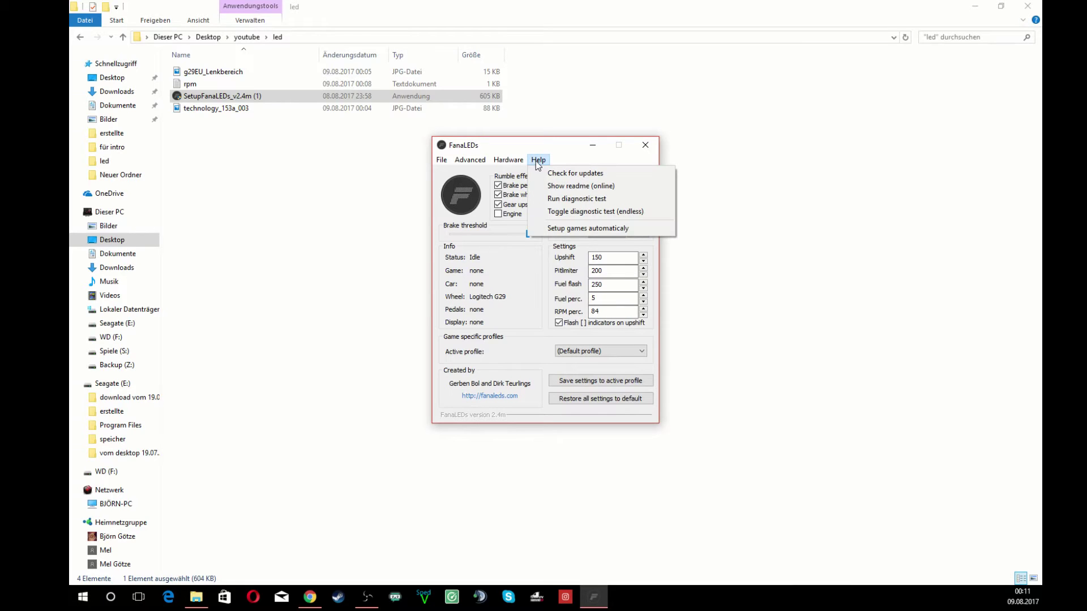
pyautogui.click(554, 229)
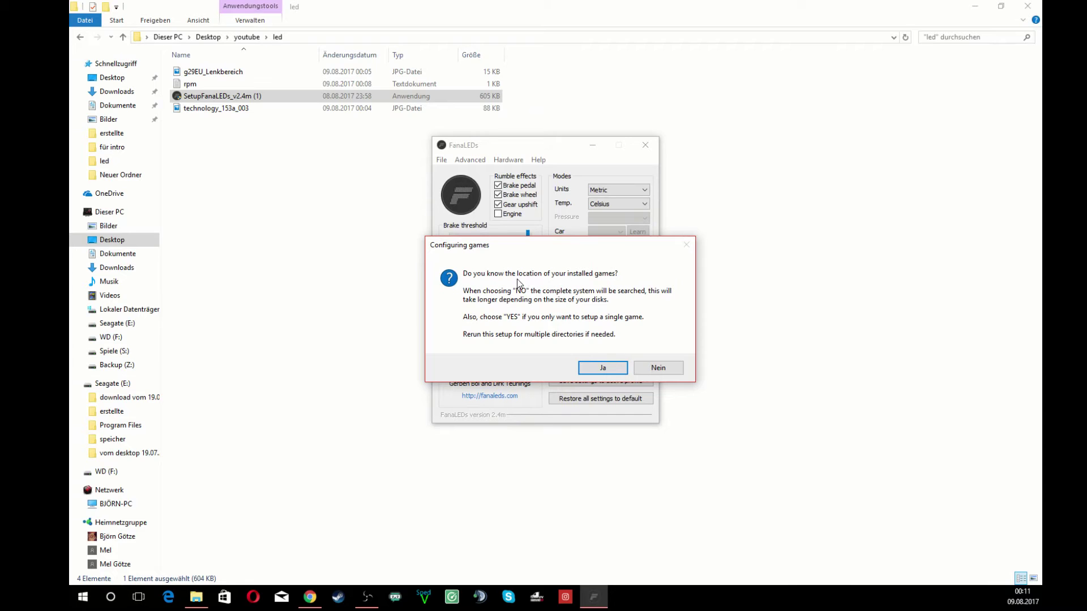
pyautogui.click(599, 368)
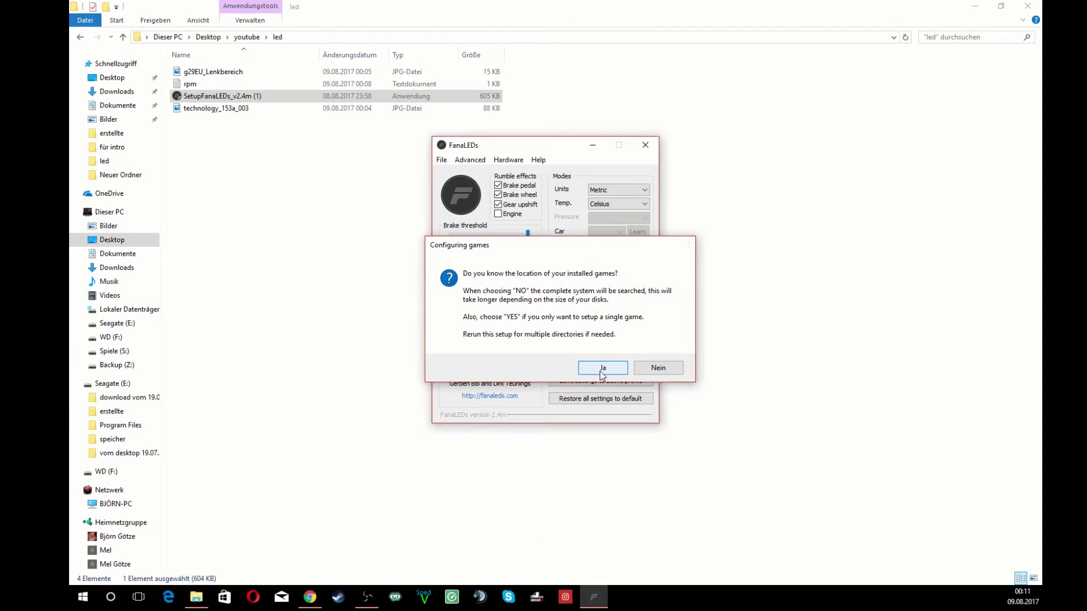
pyautogui.click(477, 289)
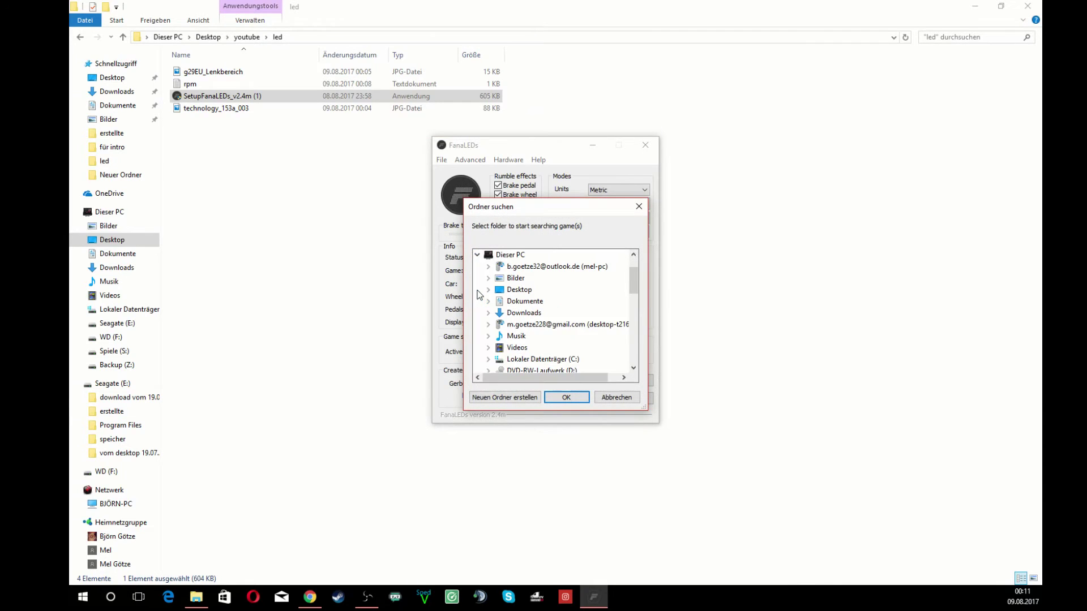
pyautogui.scroll(-2, 555, 368)
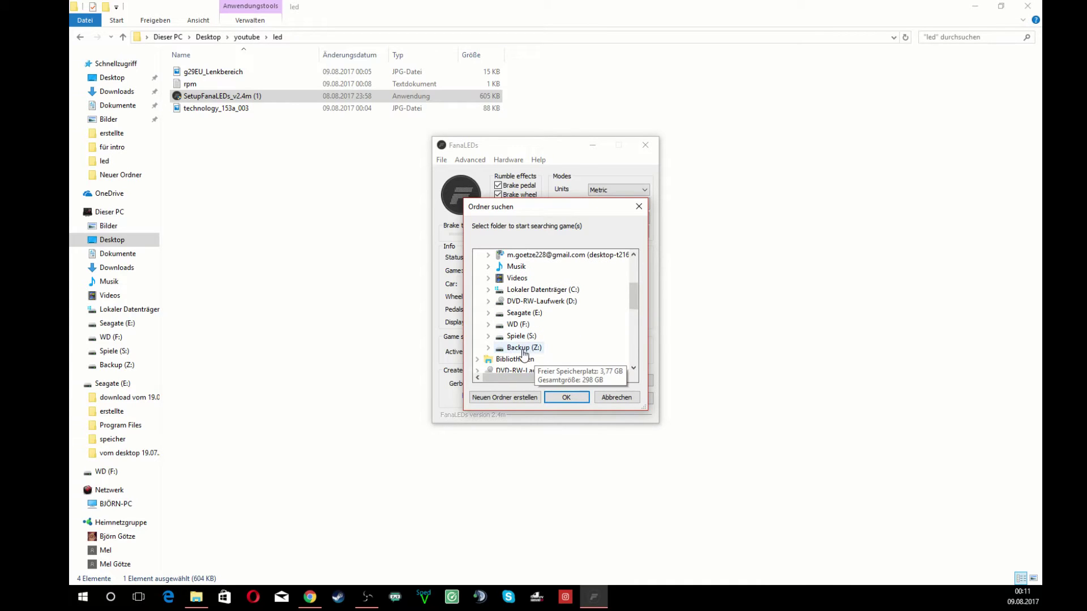
pyautogui.click(521, 337)
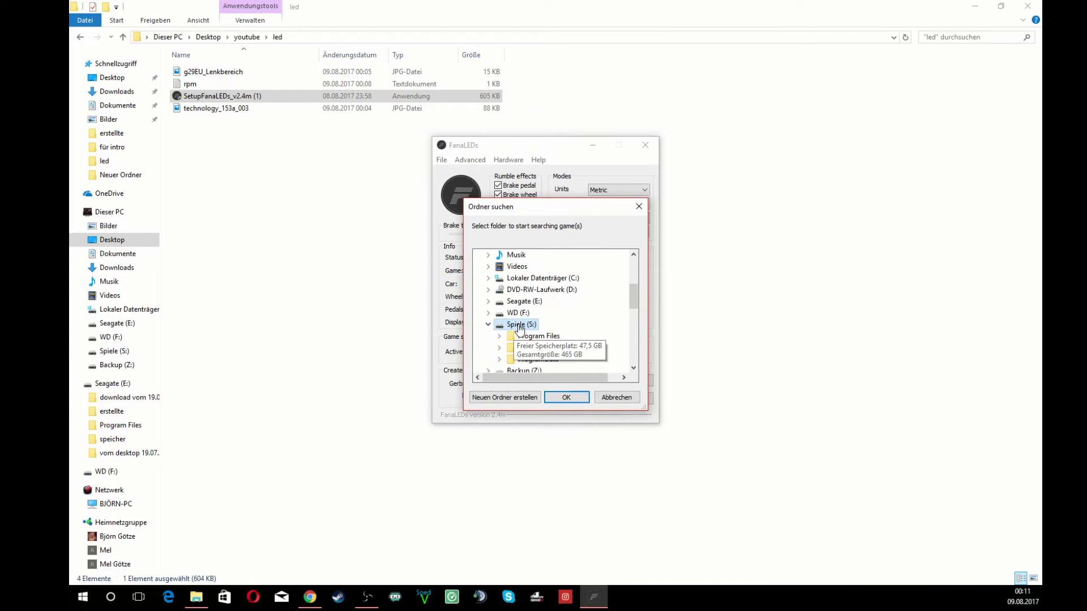
pyautogui.click(579, 394)
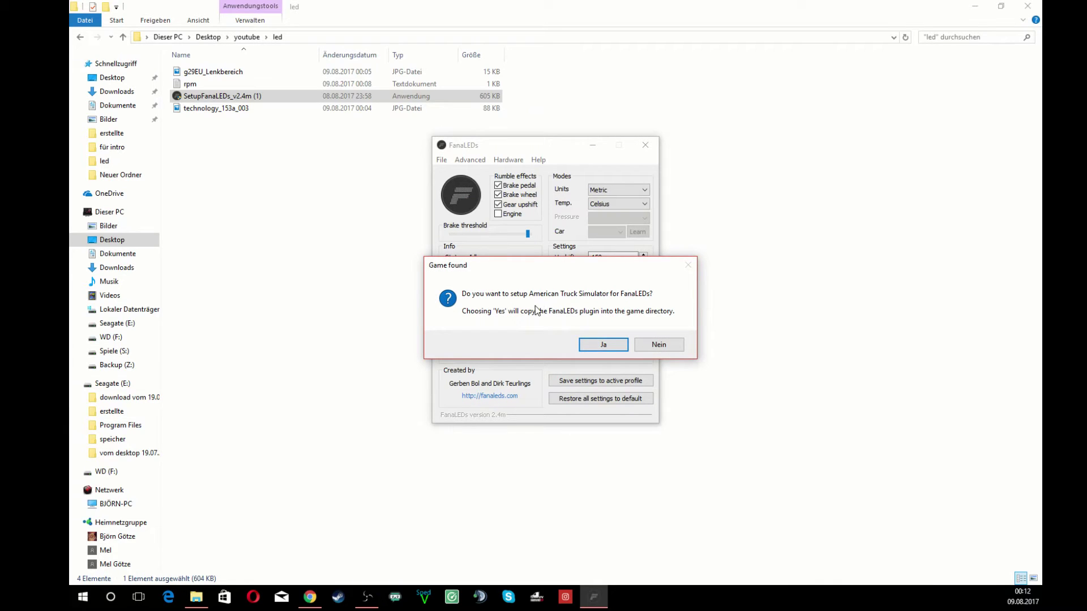
# Install the plugin for American Truck Simulator and Euro Truck Simulator 2, acknowledge the Project C.A.R.S. instructions and end the game detection.
pyautogui.click(593, 346)
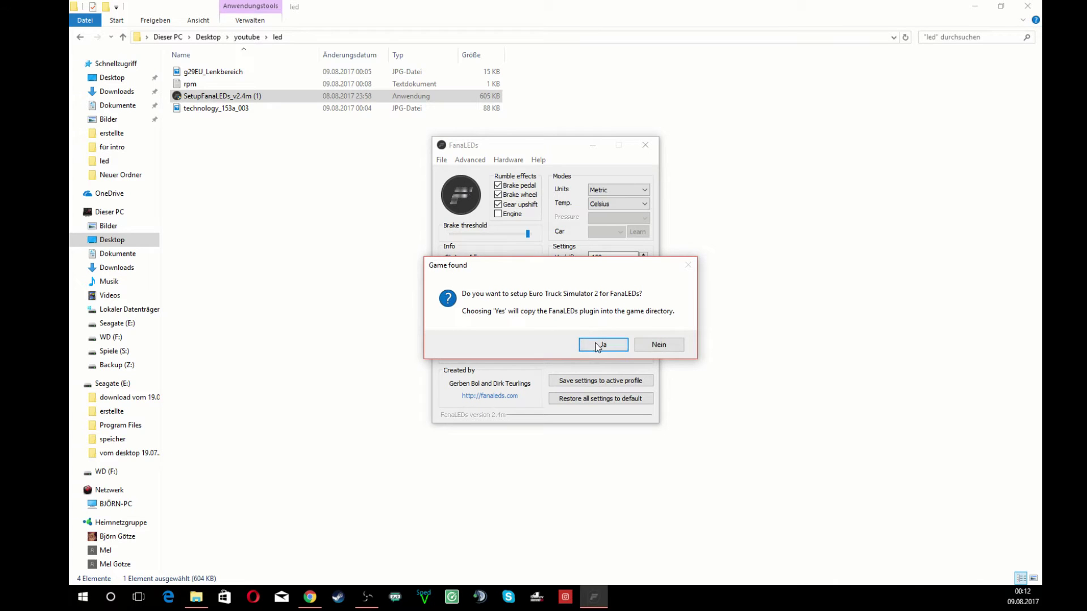
pyautogui.click(597, 346)
pyautogui.click(598, 347)
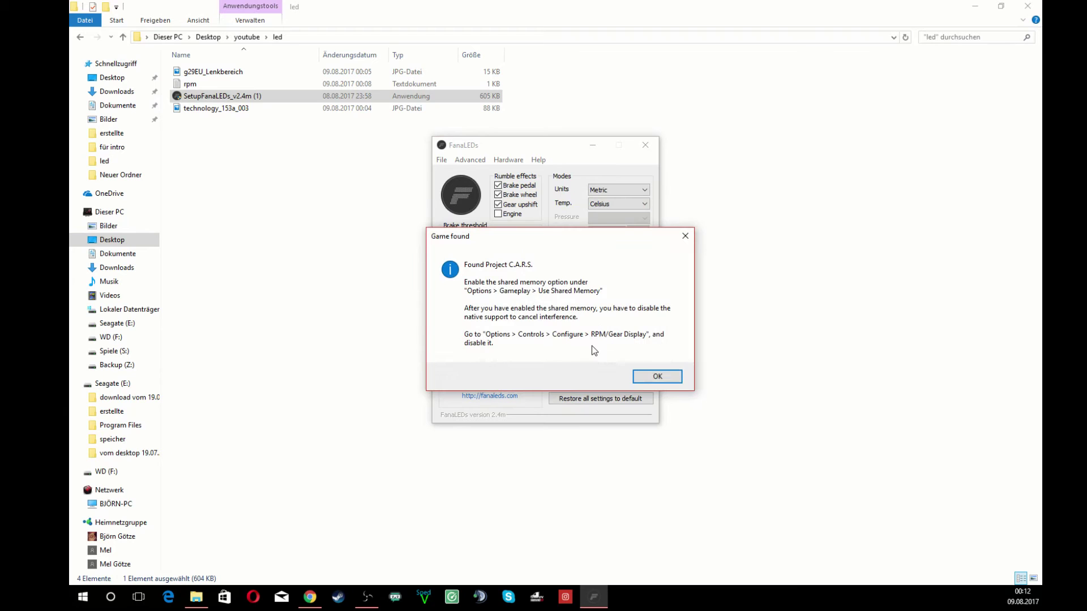
pyautogui.click(648, 378)
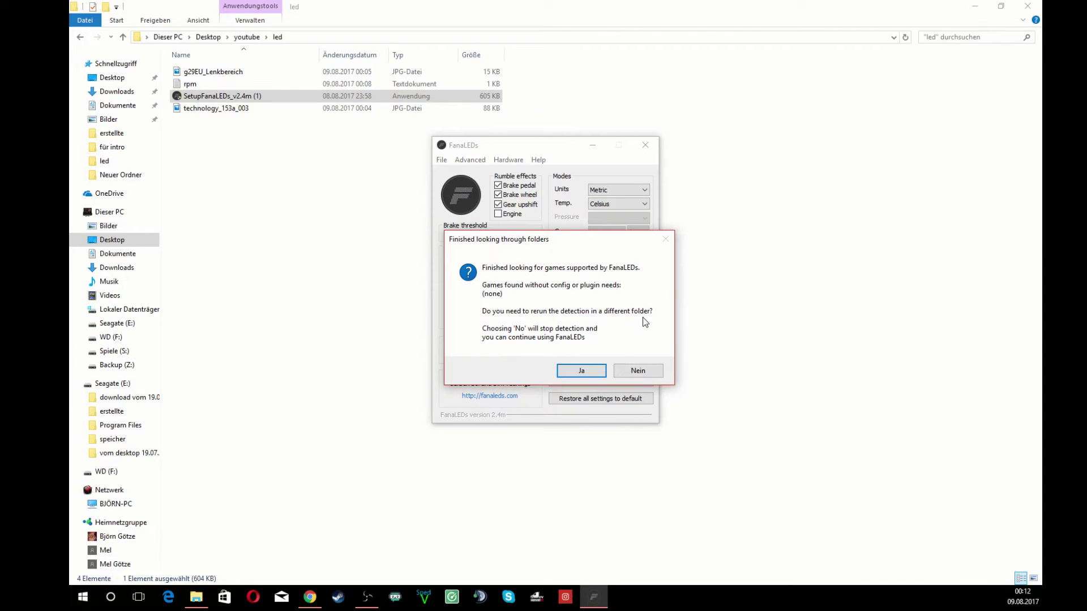
pyautogui.click(626, 372)
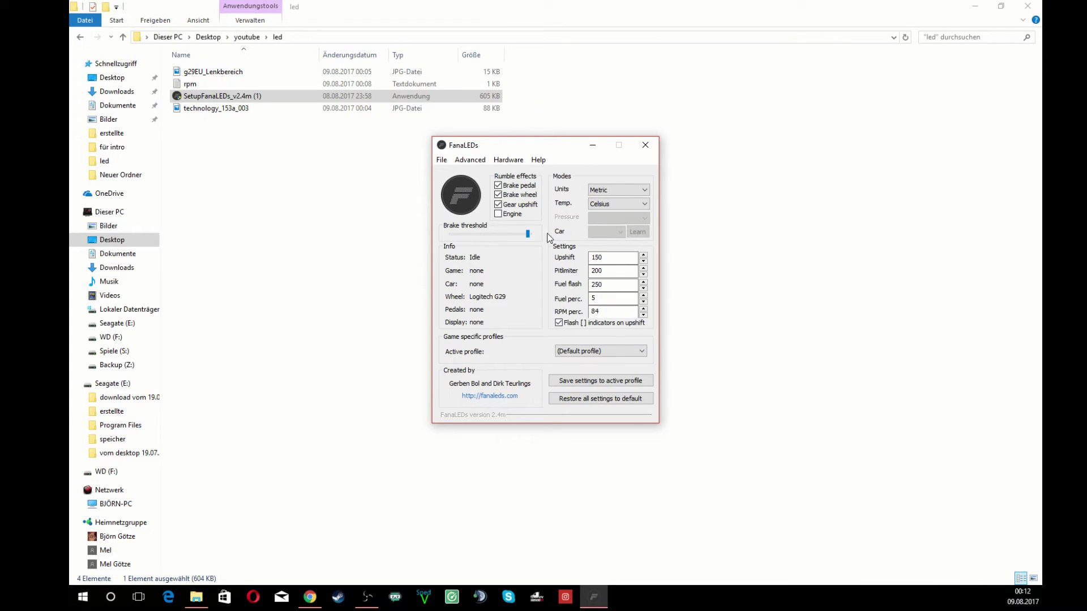
# Open the advanced car settings and reposition the Cars overview window.
pyautogui.click(539, 160)
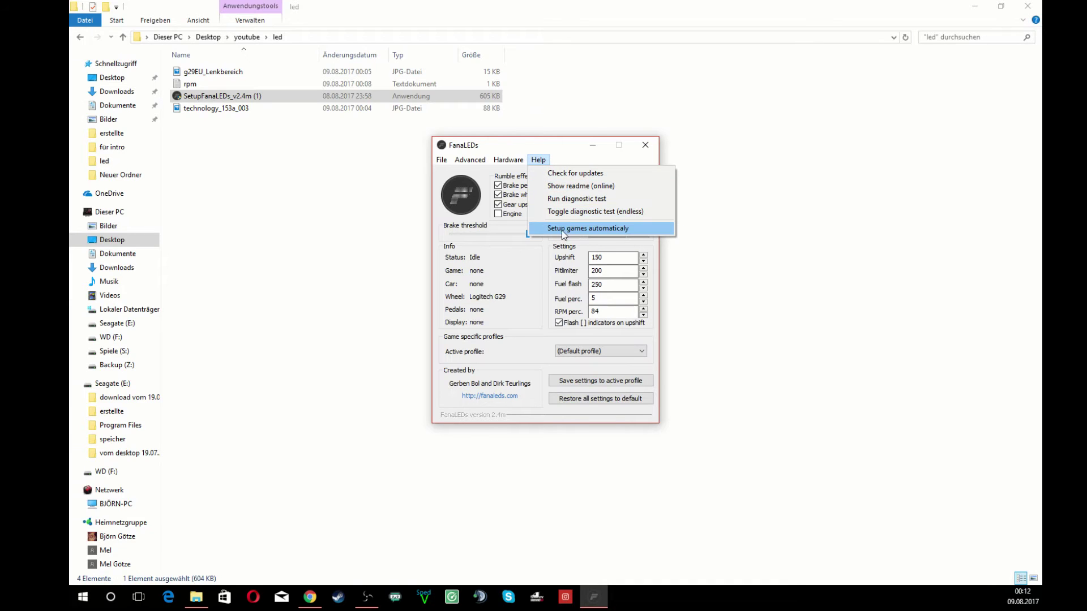
pyautogui.moveTo(505, 165)
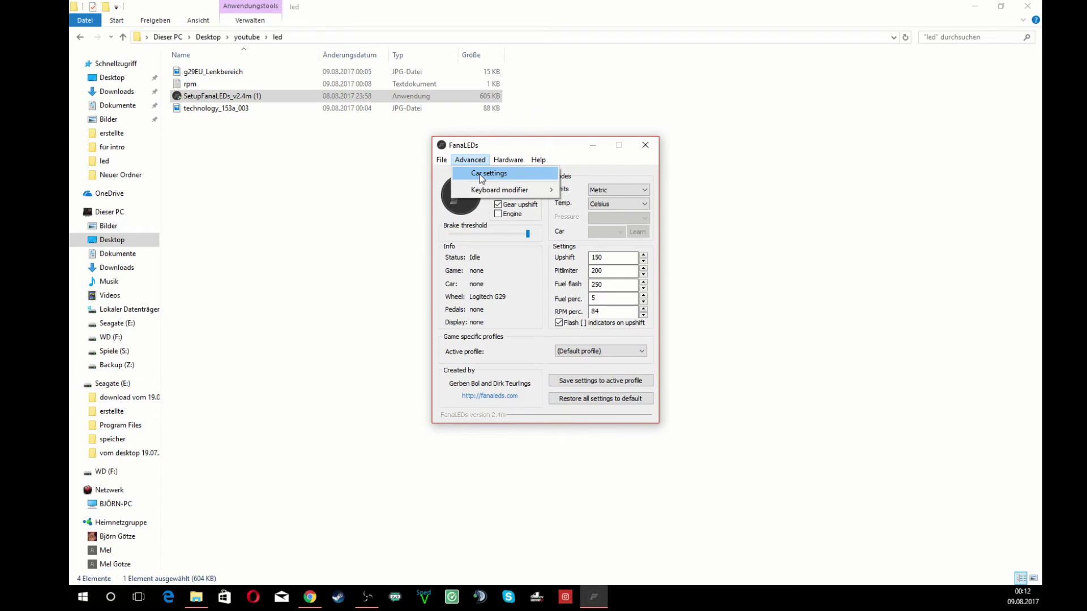
pyautogui.click(479, 176)
pyautogui.moveTo(494, 182); pyautogui.dragTo(466, 198)
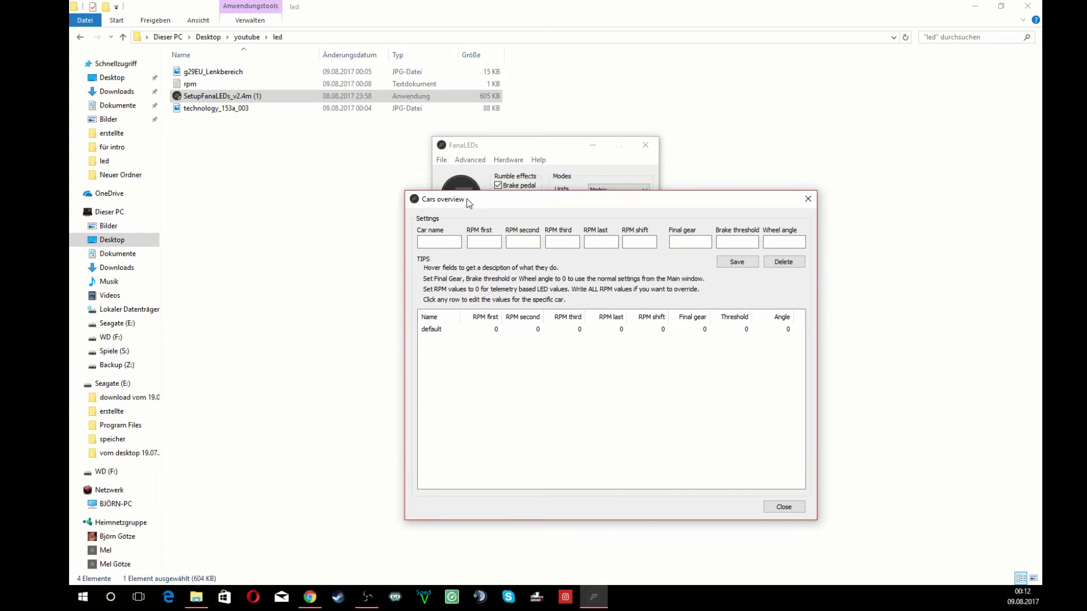
# Open the rpm text file and arrange it below the Cars overview window, with the file browser minimized.
pyautogui.doubleClick(239, 85)
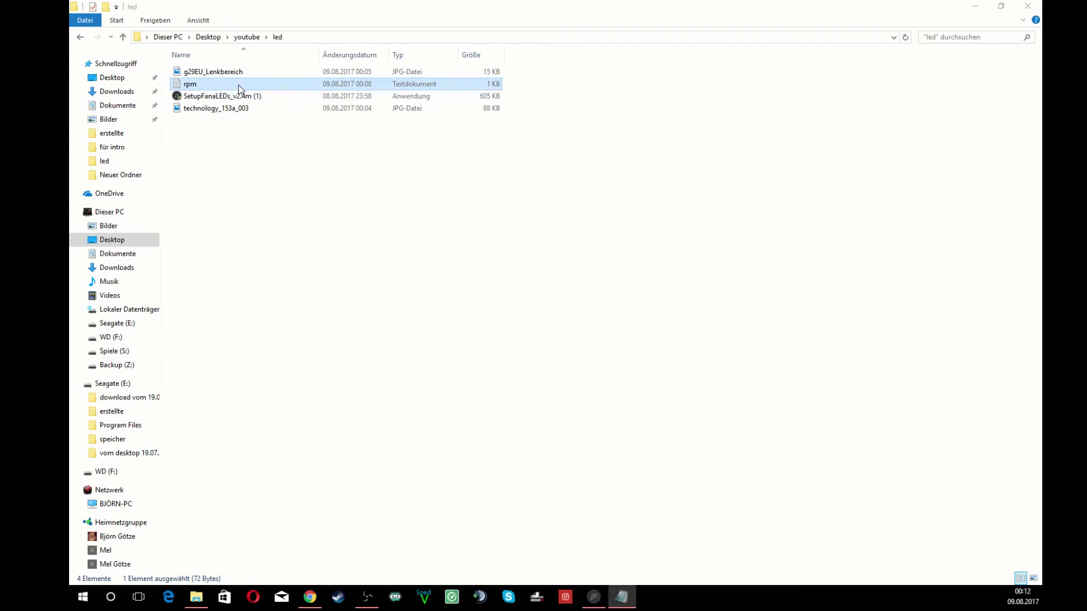
pyautogui.click(974, 7)
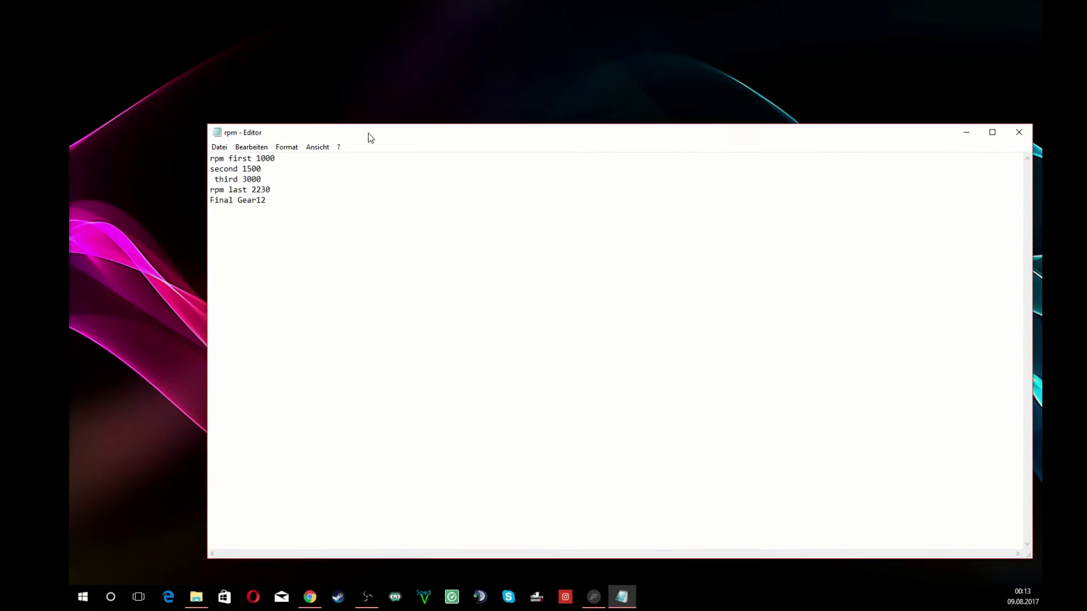
pyautogui.moveTo(367, 135); pyautogui.dragTo(233, 375)
pyautogui.moveTo(472, 199); pyautogui.dragTo(382, 148)
pyautogui.click(349, 188)
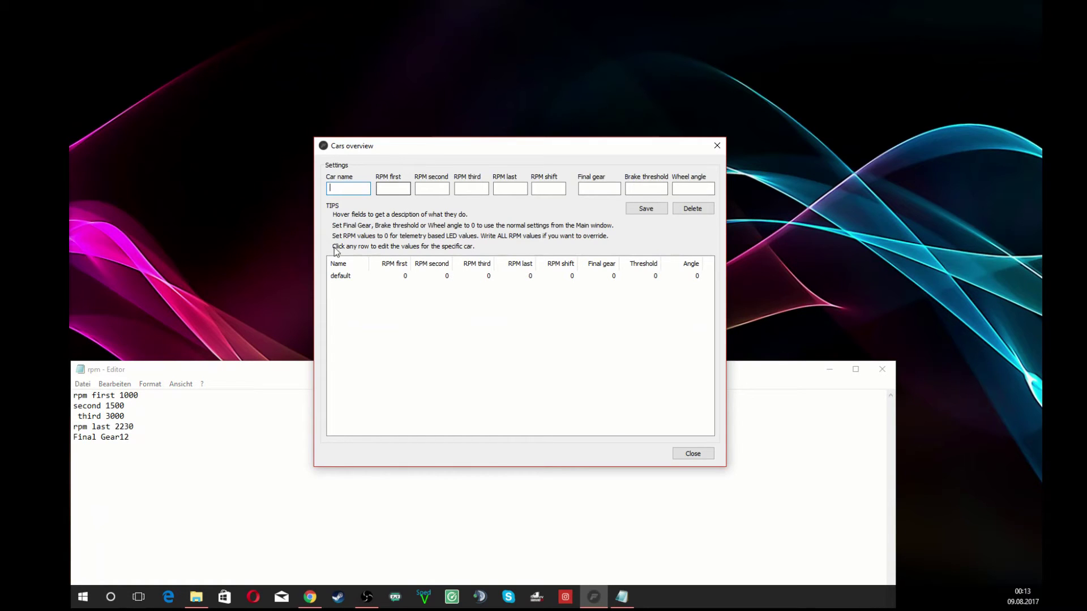
pyautogui.click(393, 189)
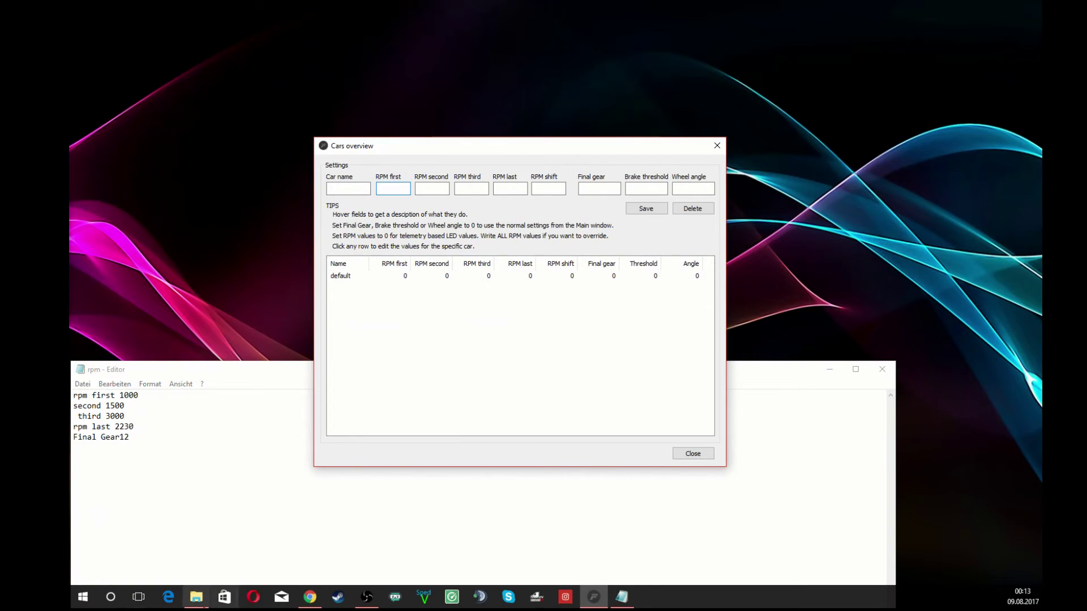
# View the technology_153a_003 photo to examine the LEDs on the steering wheel, and return to the car settings.
pyautogui.click(196, 597)
pyautogui.doubleClick(231, 109)
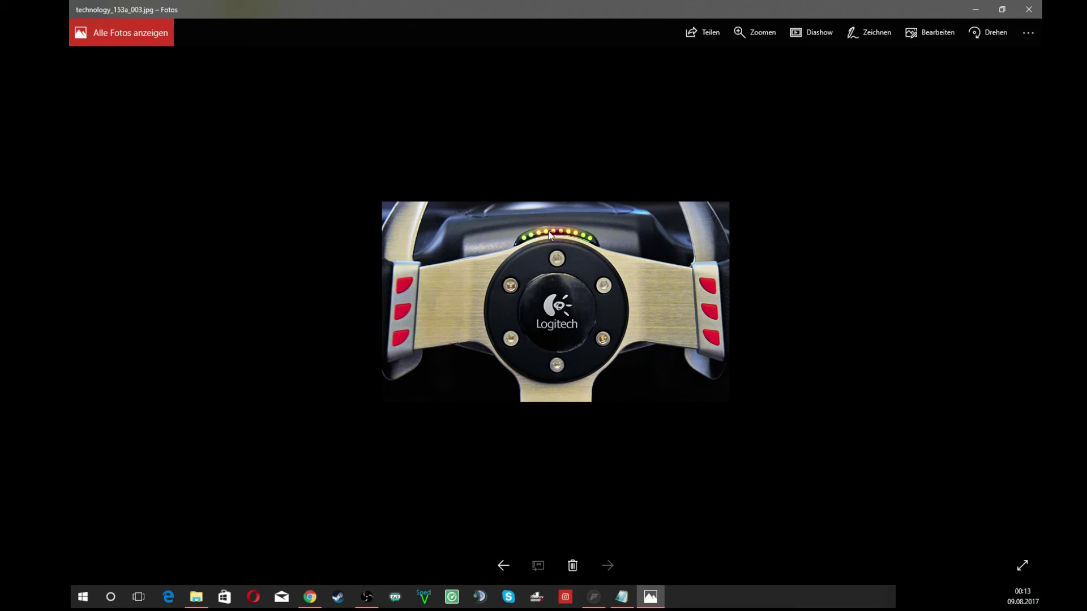
pyautogui.click(974, 10)
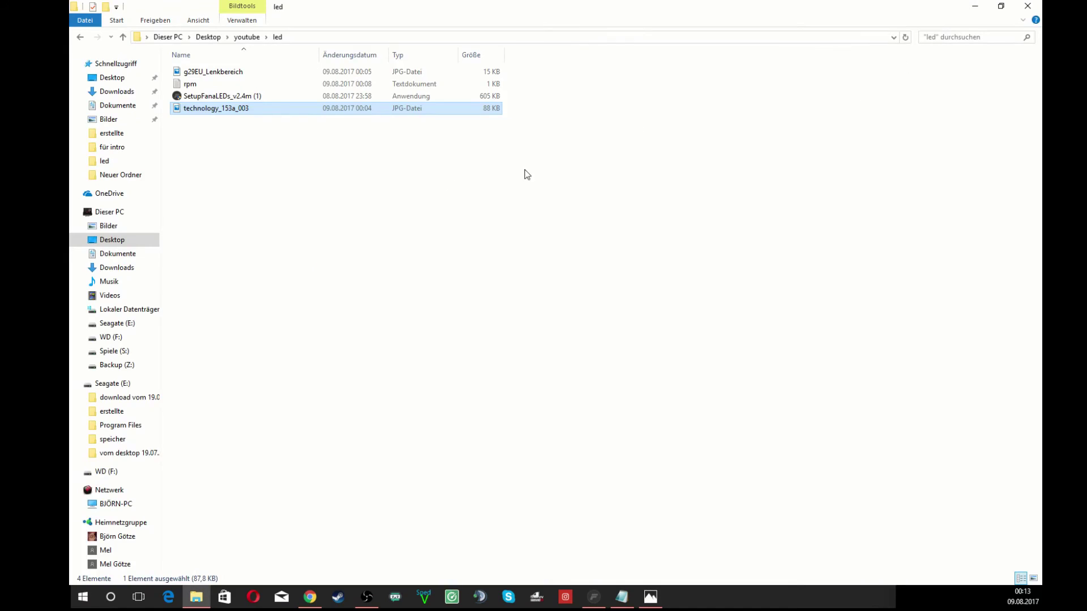
pyautogui.click(975, 9)
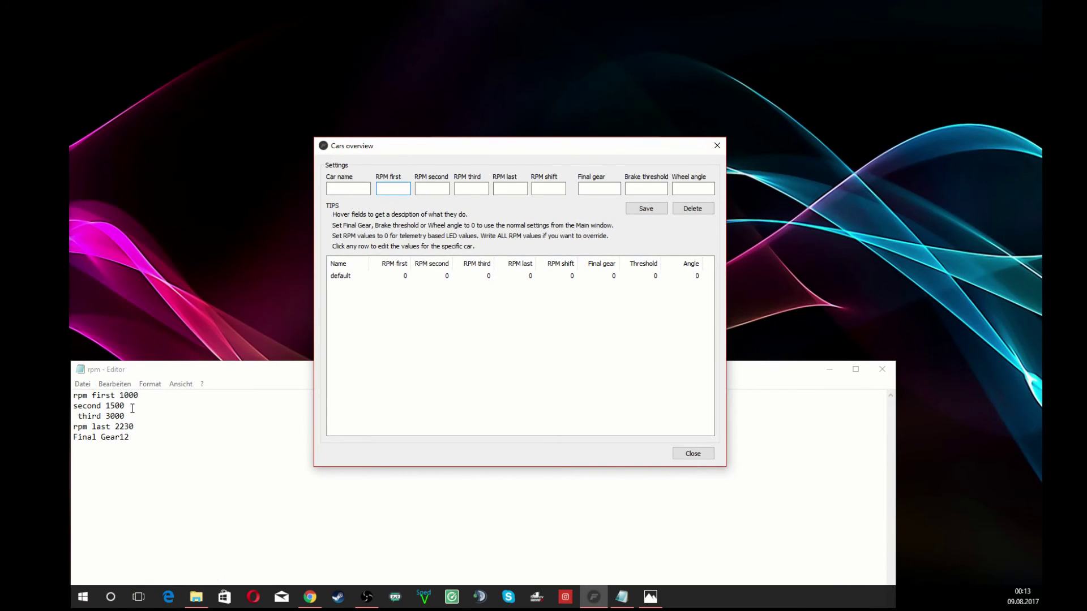
# Enter a car called "name" with RPM first 1000, RPM second 1500, RPM third 3000 and RPM last 2230.
pyautogui.click(337, 190)
pyautogui.click(396, 189)
pyautogui.write('1000')
pyautogui.click(434, 191)
pyautogui.write('00')
pyautogui.click(458, 188)
pyautogui.click(509, 190)
pyautogui.write('2230')
# Save the new car entry with the final gear left blank and close the Cars overview.
pyautogui.click(607, 190)
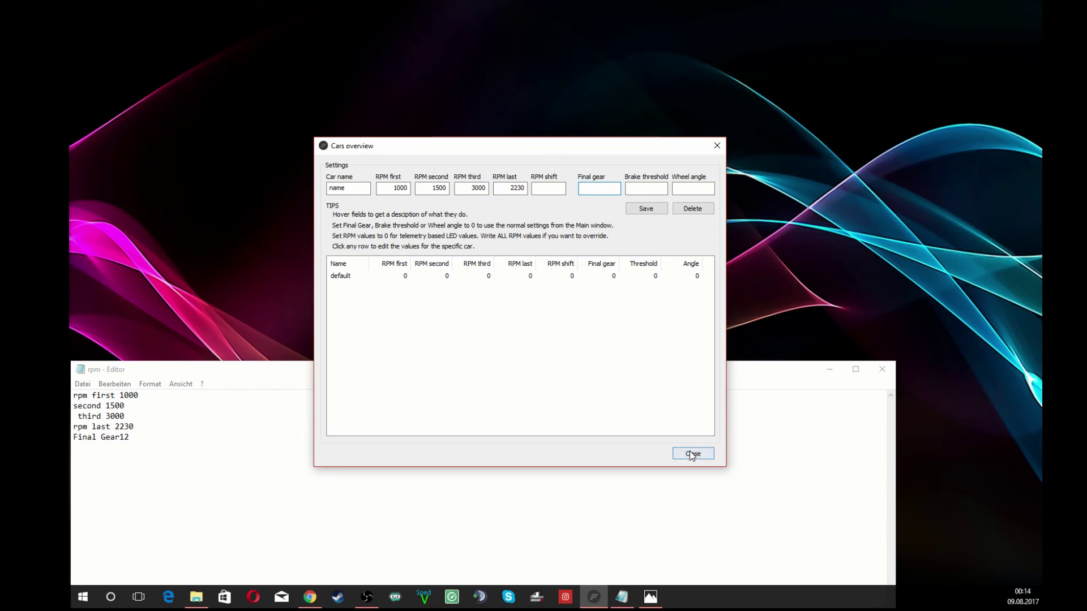
pyautogui.click(649, 216)
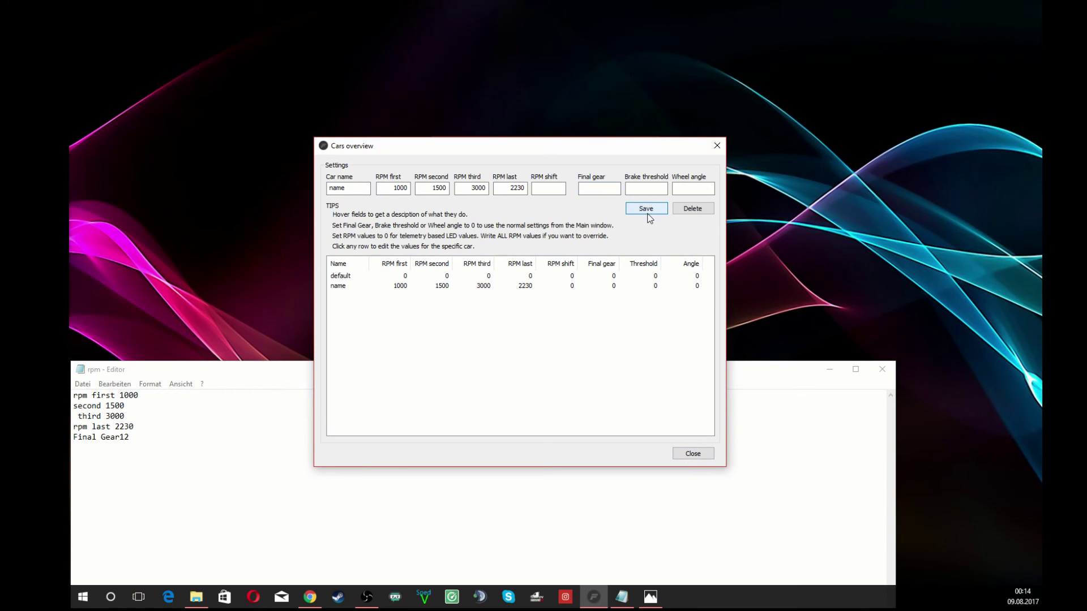
pyautogui.click(684, 453)
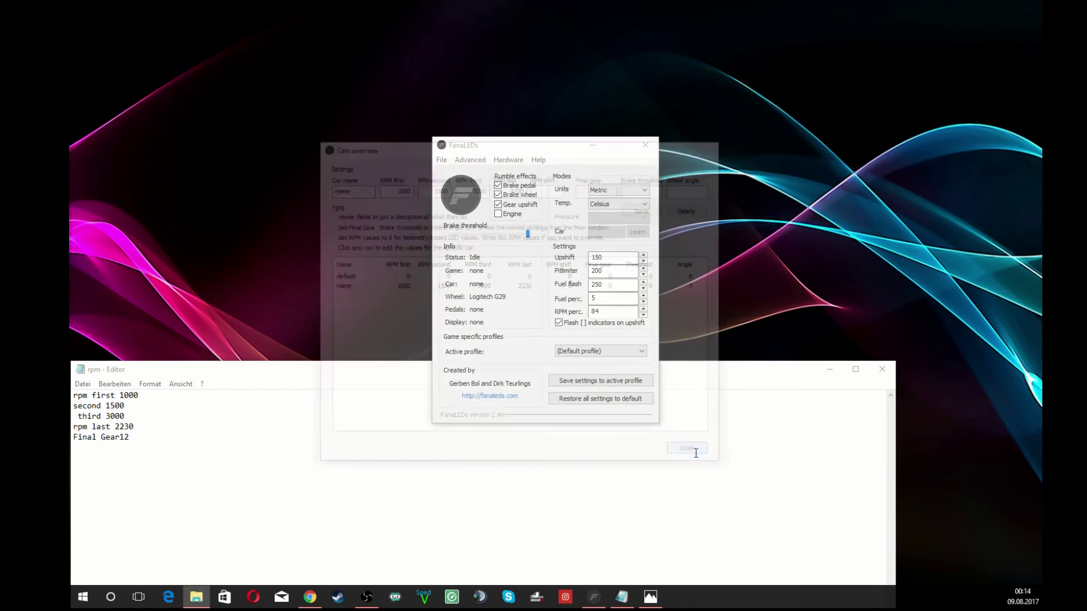
# Set the active game profile to American Truck Simulator.
pyautogui.click(603, 347)
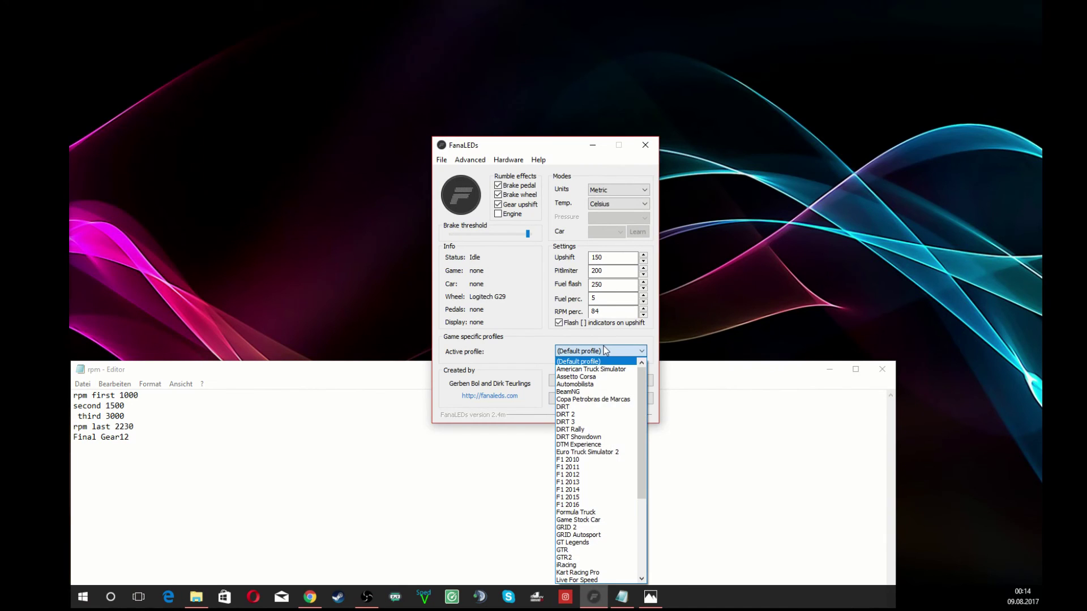
pyautogui.click(604, 346)
pyautogui.click(604, 346)
pyautogui.click(606, 369)
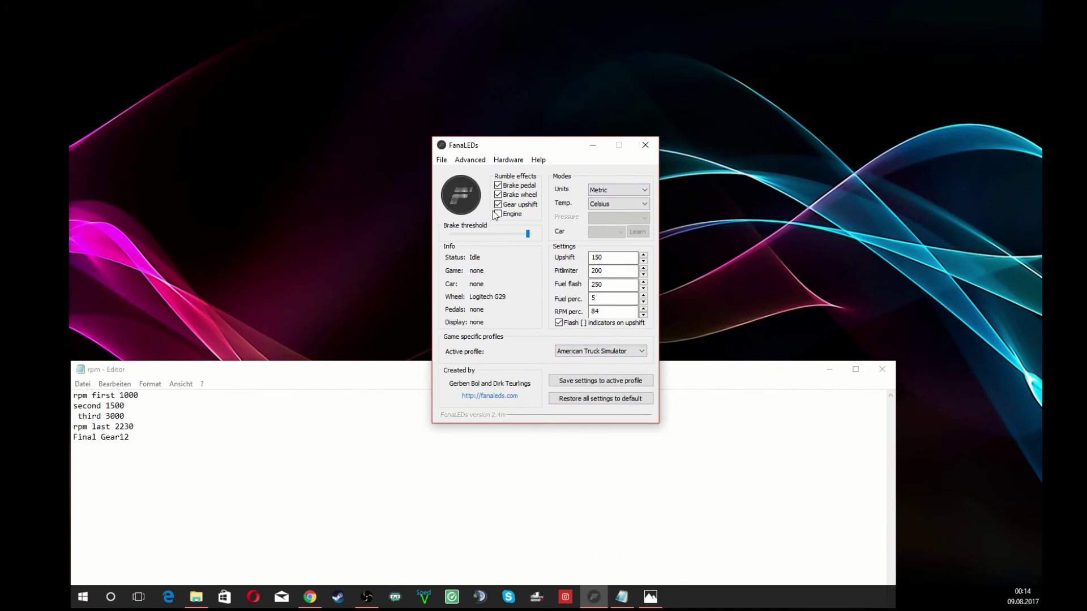
# Review the saved car entries in the car settings, and look over the available game profiles without changing the active one.
pyautogui.click(470, 159)
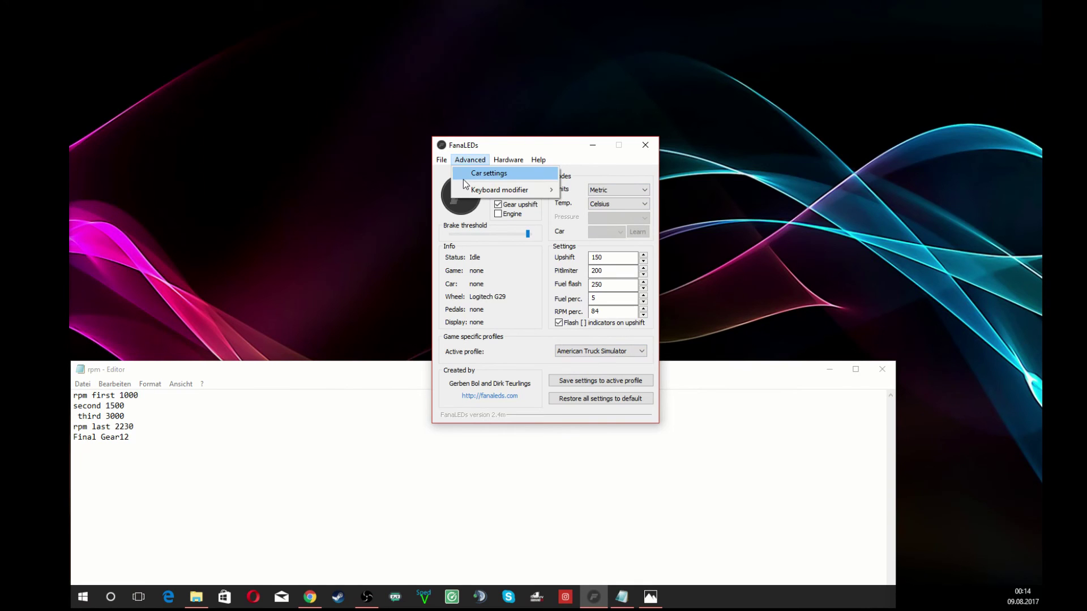
pyautogui.click(466, 176)
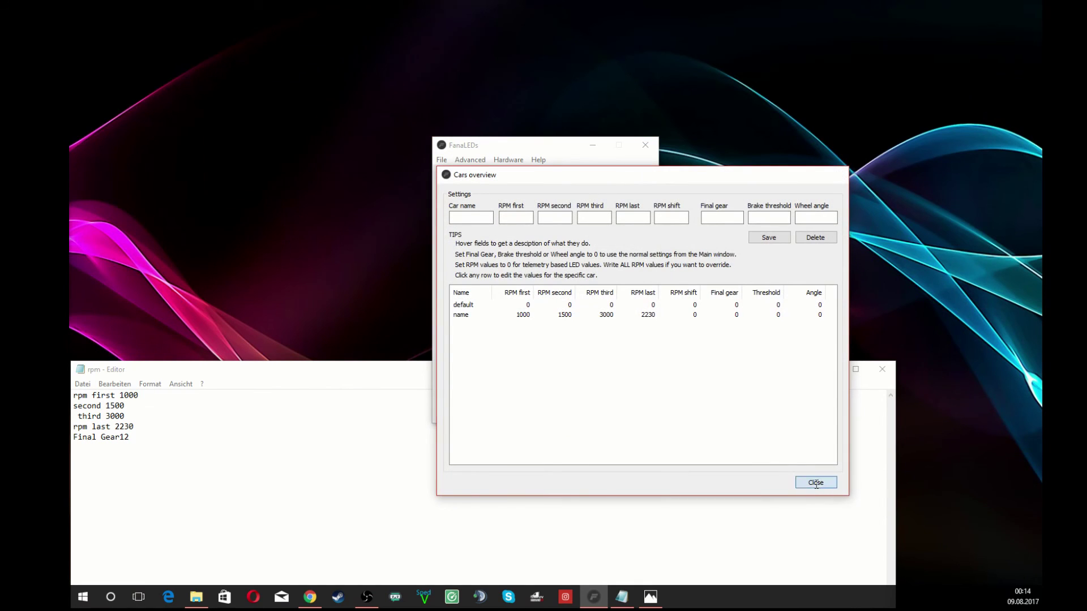
pyautogui.click(815, 482)
pyautogui.click(565, 351)
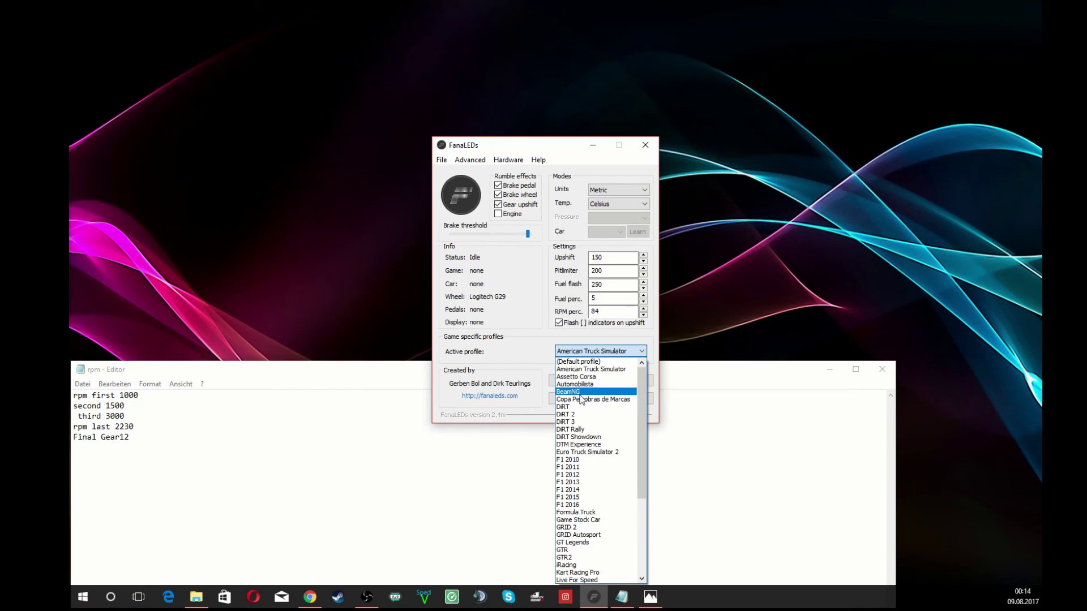
pyautogui.click(544, 396)
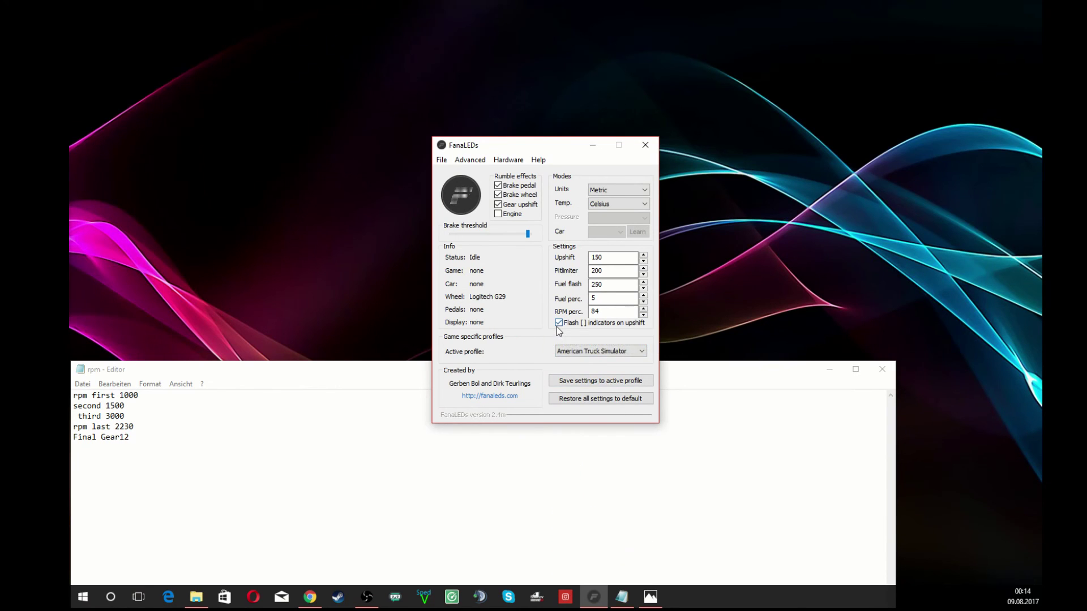
# Check the Fuel flash, Pitlimiter and Upshift settings and close the FanaLEDs window.
pyautogui.moveTo(559, 327)
pyautogui.click(612, 284)
pyautogui.click(617, 271)
pyautogui.click(620, 259)
pyautogui.click(642, 152)
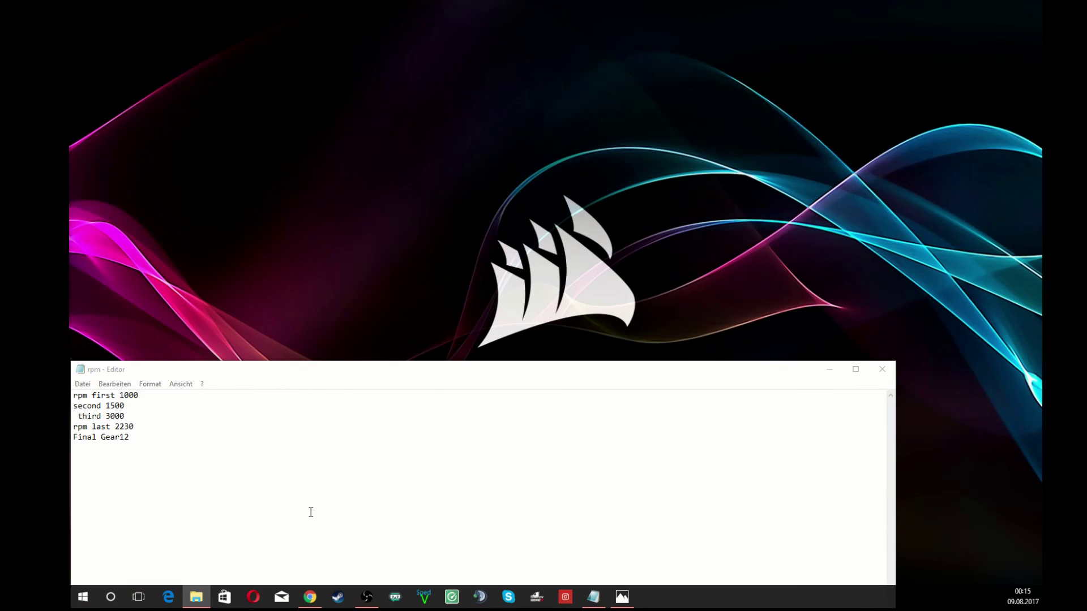
pyautogui.moveTo(136, 441); pyautogui.dragTo(74, 394)
pyautogui.click(99, 411)
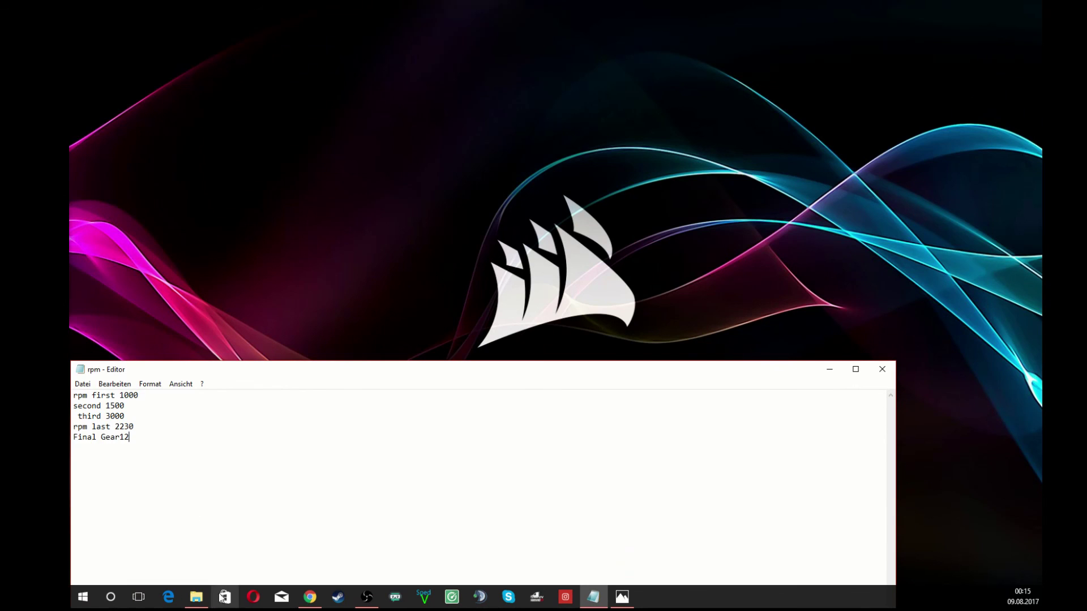
# Switch to Chrome, look through the Fanaleds downloads page down to the older and latest versions, and minimize the browser.
pyautogui.click(310, 597)
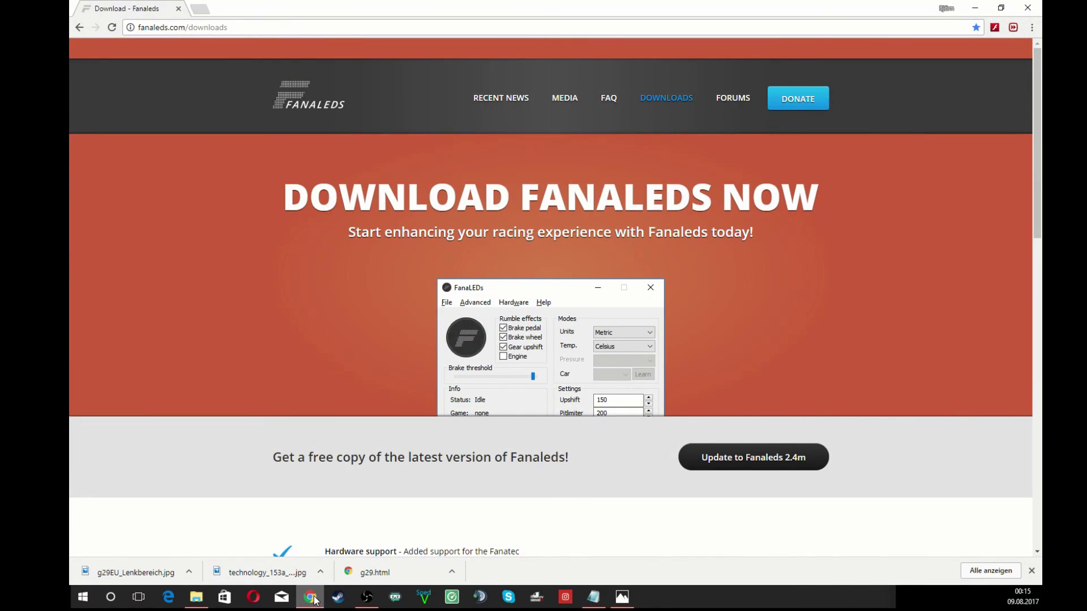
pyautogui.scroll(-4, 398, 522)
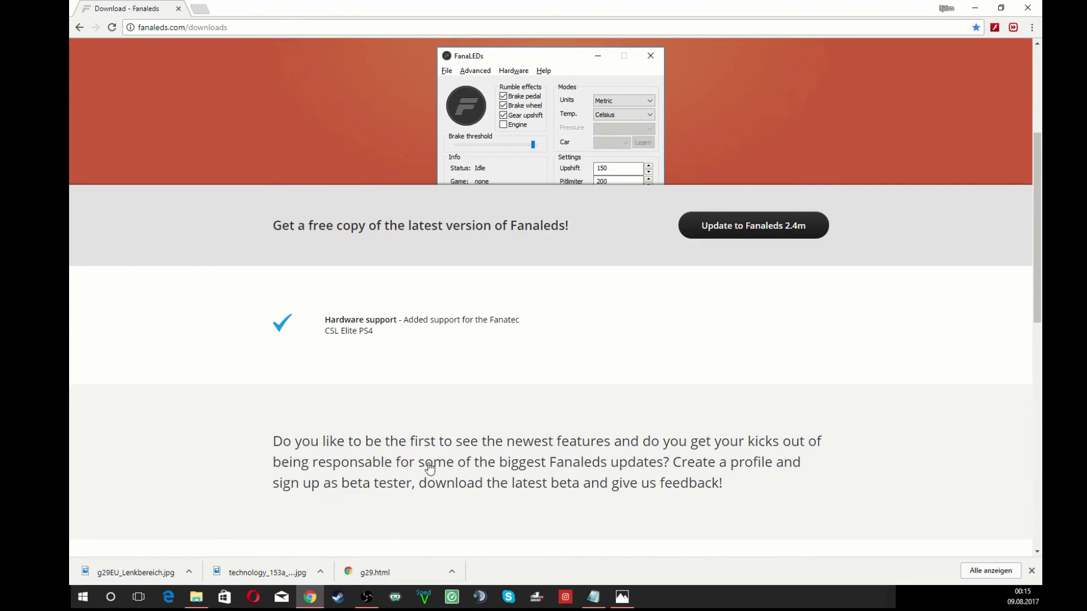
pyautogui.scroll(-7, 425, 464)
pyautogui.scroll(-4, 426, 467)
pyautogui.scroll(15, 540, 431)
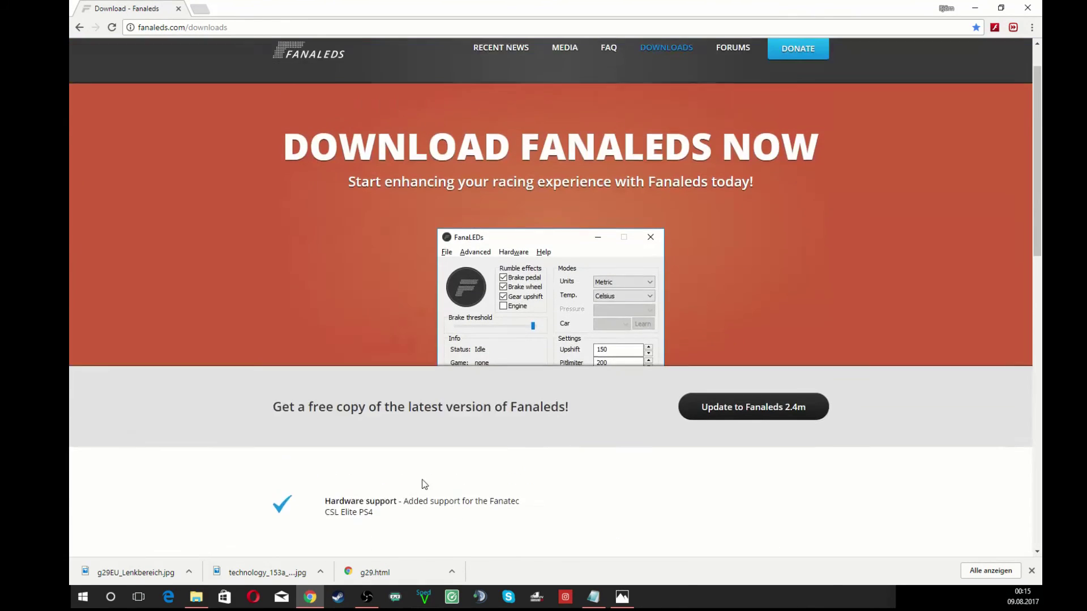
pyautogui.scroll(-10, 556, 415)
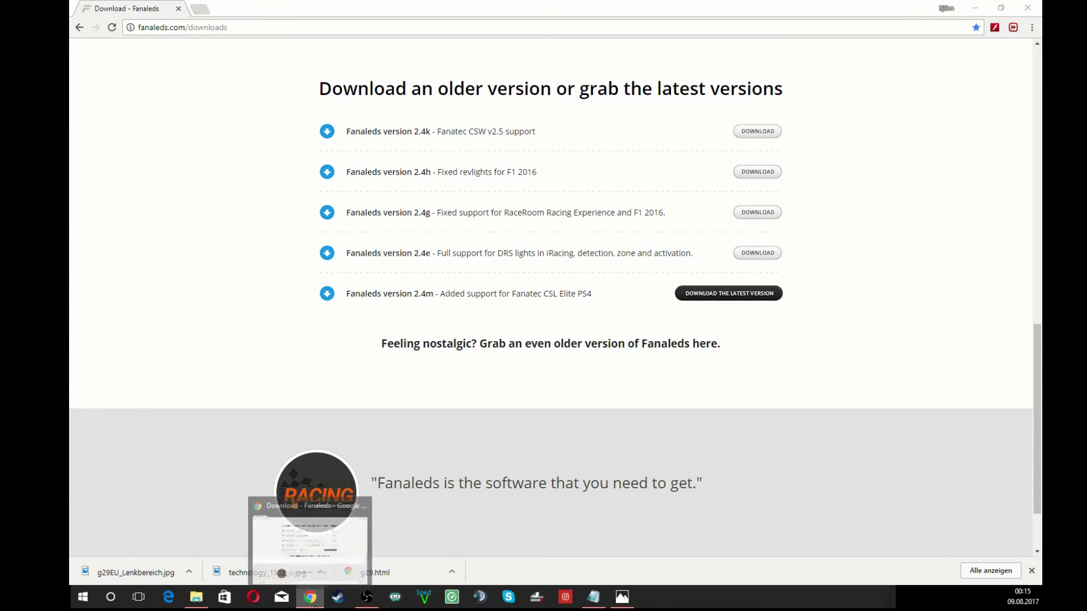
pyautogui.click(311, 600)
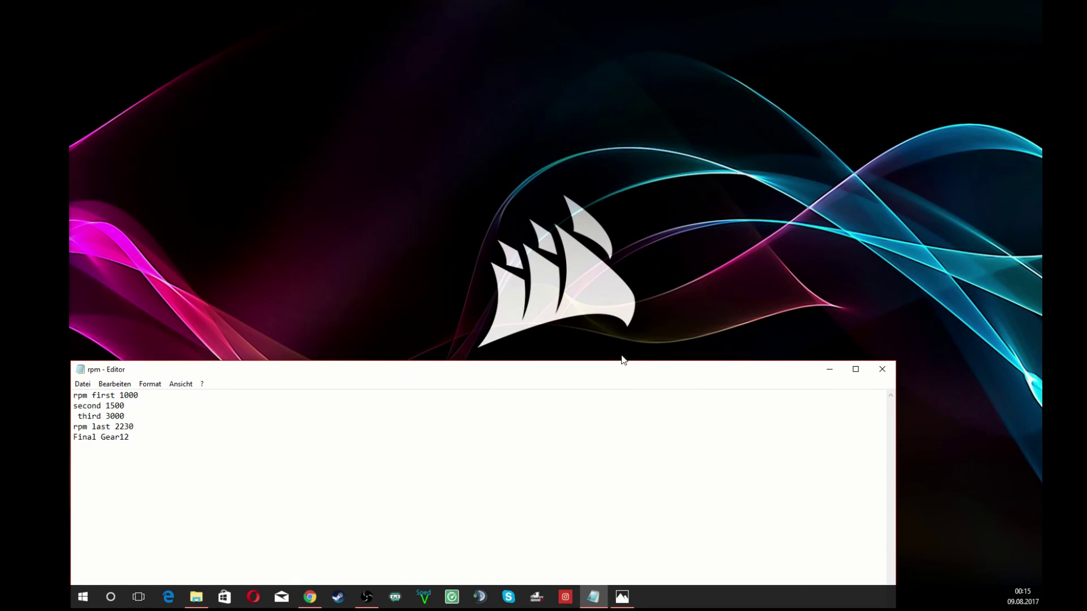
pyautogui.click(378, 594)
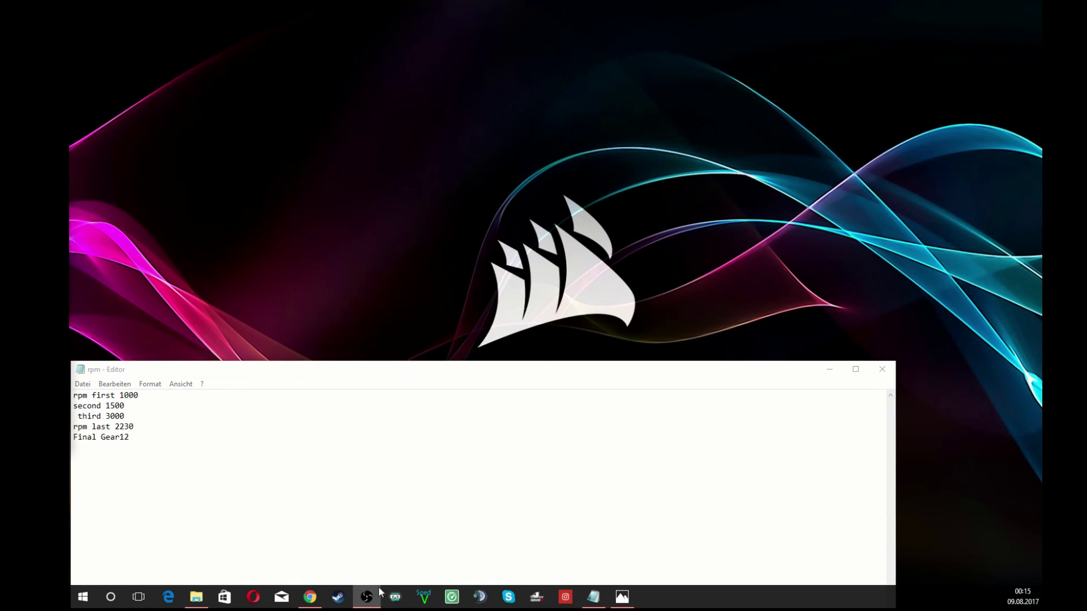